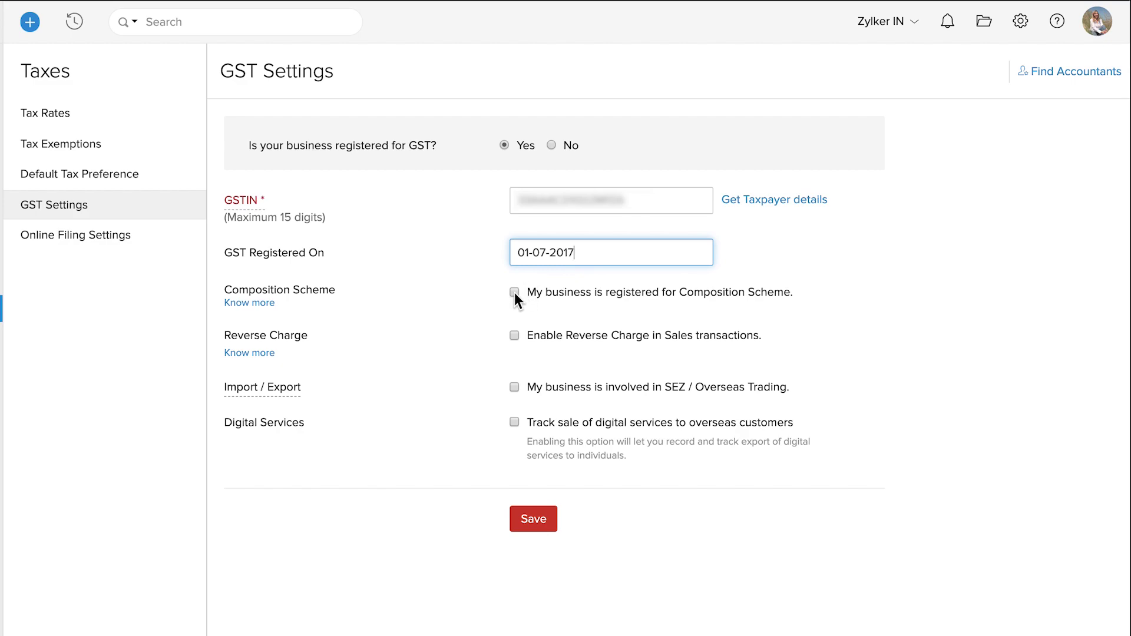
# Step: Enable reverse charge in sales transactions and SEZ / Overseas Trading, with Advertising And Marketing as the Custom Duty Tracking Account
pyautogui.click(515, 293)
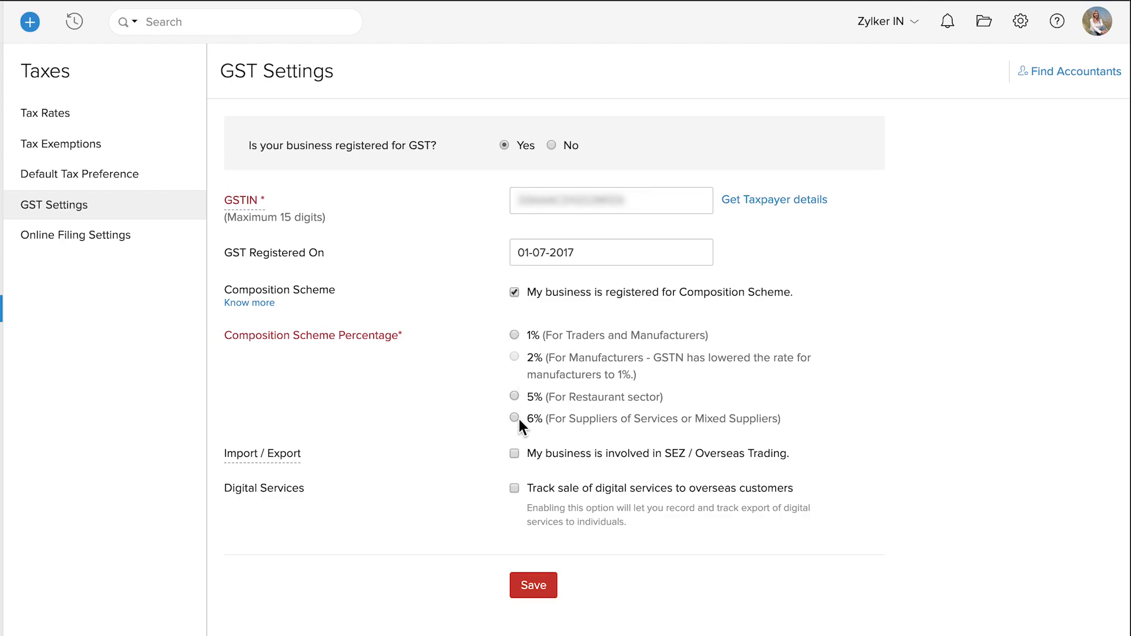
pyautogui.click(514, 292)
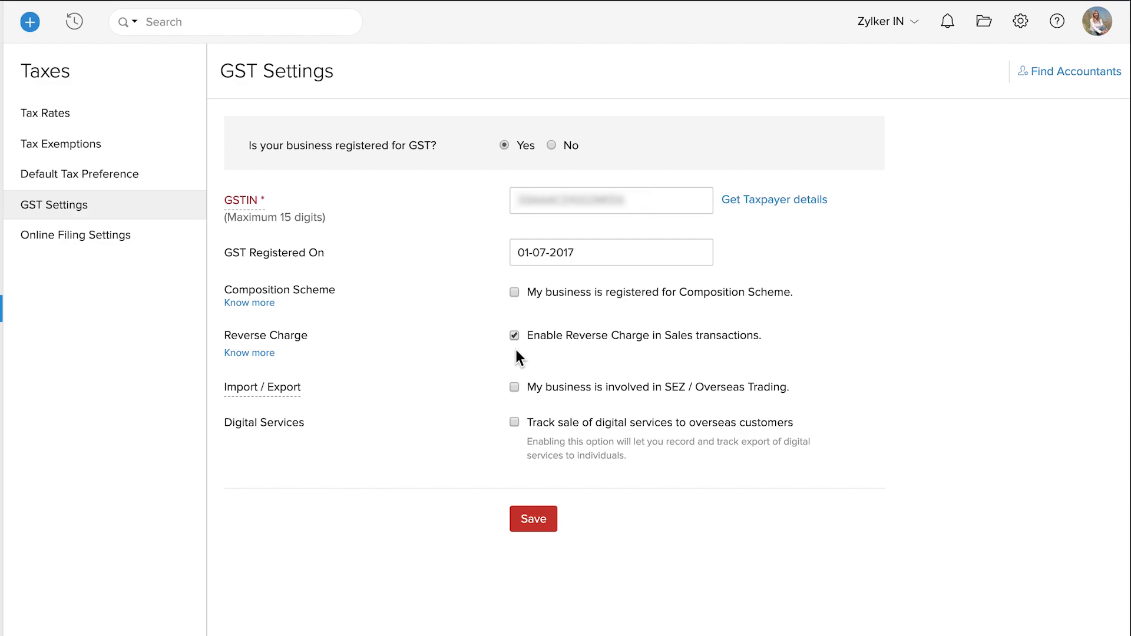
pyautogui.click(514, 387)
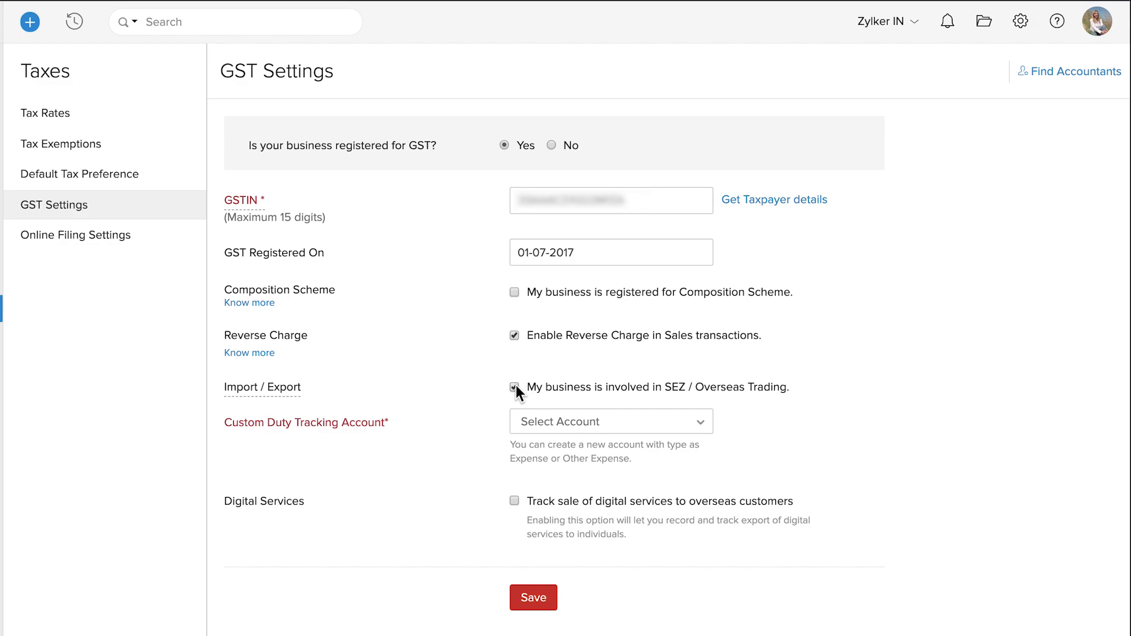
pyautogui.click(532, 423)
pyautogui.click(537, 510)
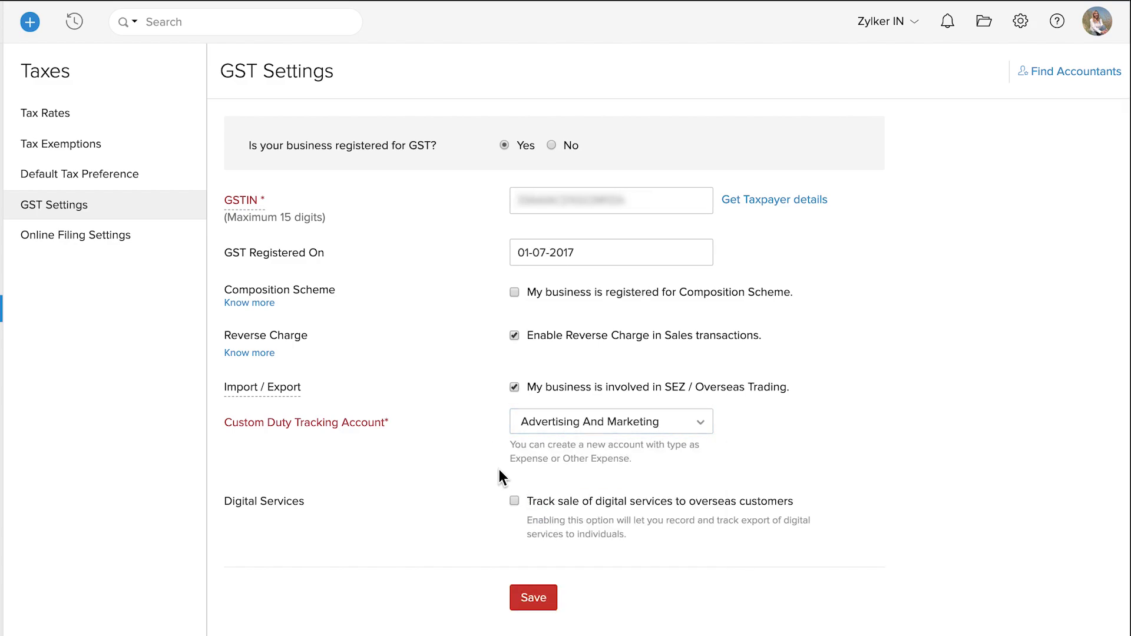
# Step: Enable tracking the sale of digital services to overseas customers and save the GST settings
pyautogui.click(514, 501)
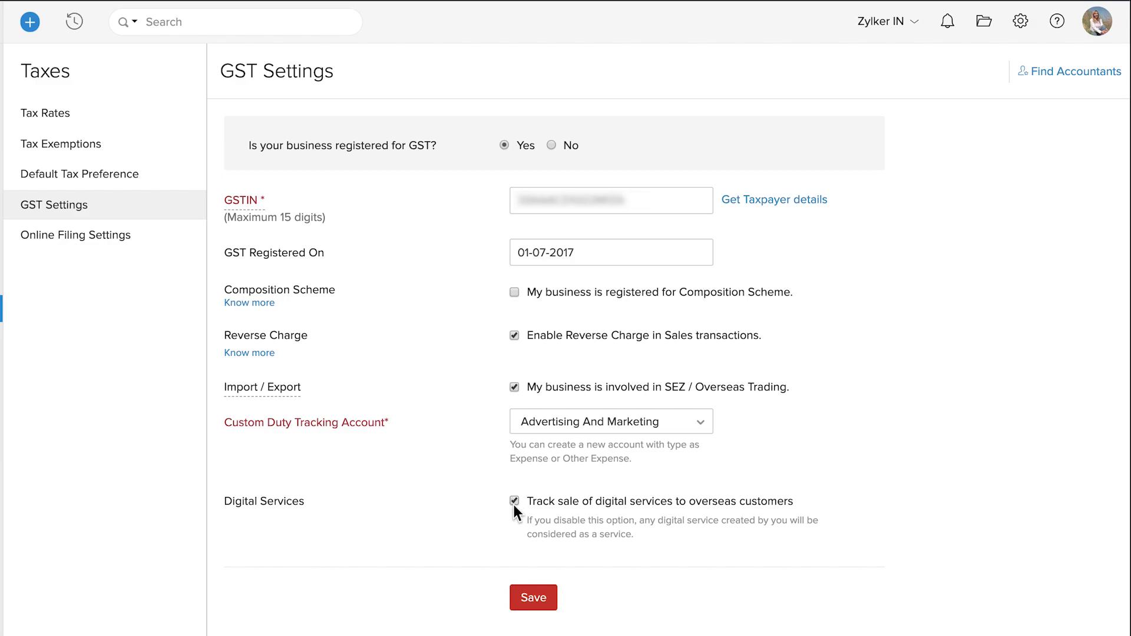
pyautogui.click(530, 598)
# Step: Save the default tax preference with GST18 [18%] as the intra state rate and IGST18 [18%] as the inter state rate
pyautogui.click(116, 178)
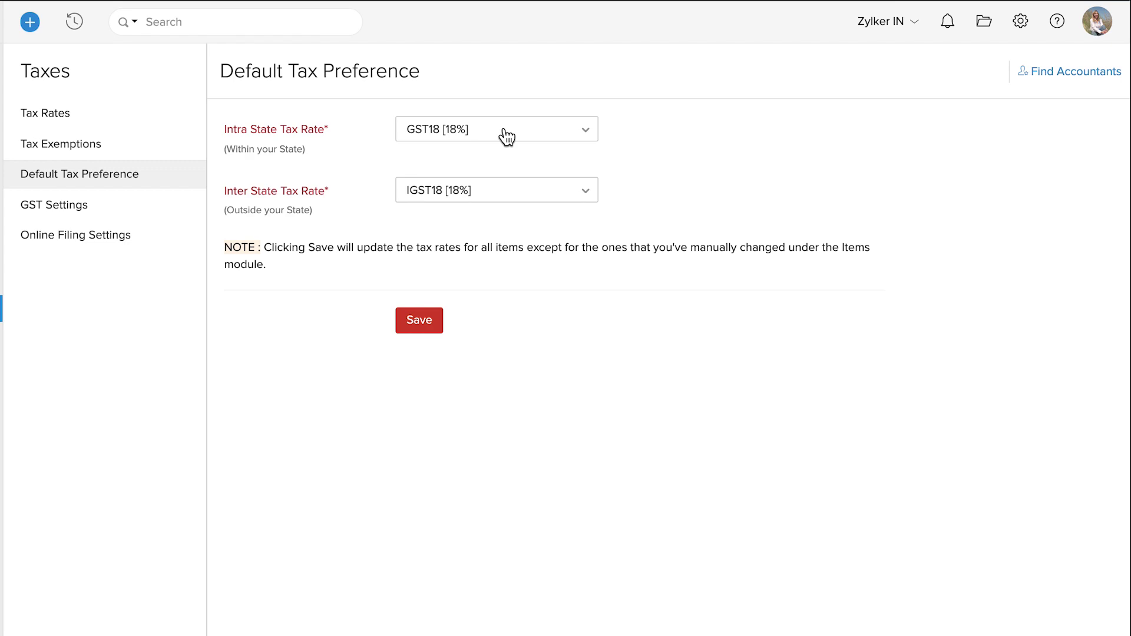
pyautogui.click(507, 196)
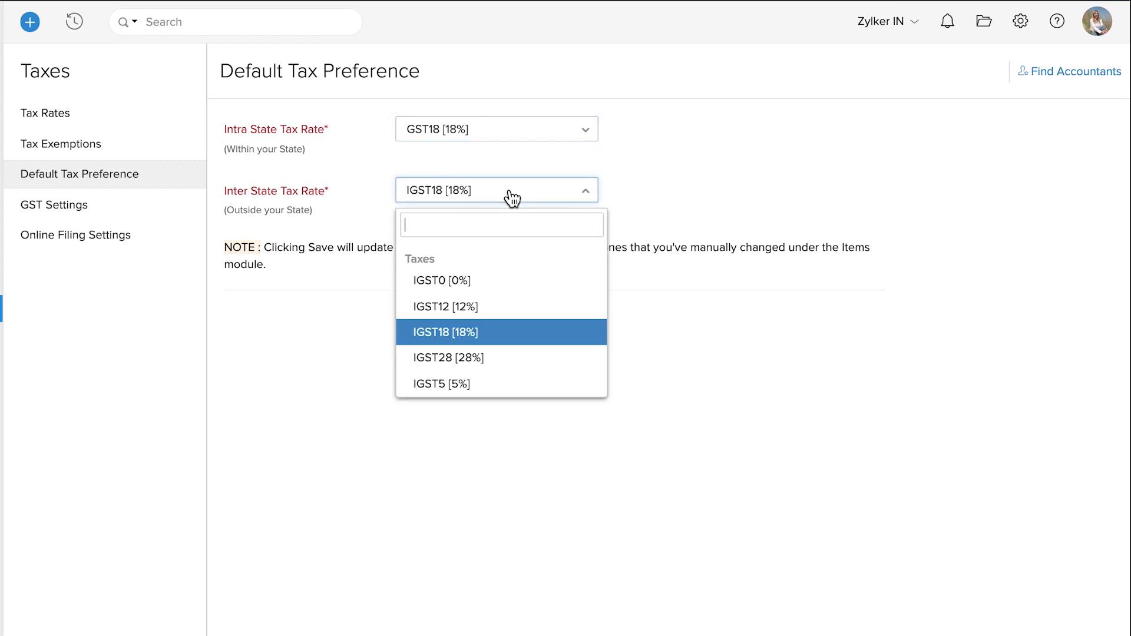
pyautogui.click(511, 197)
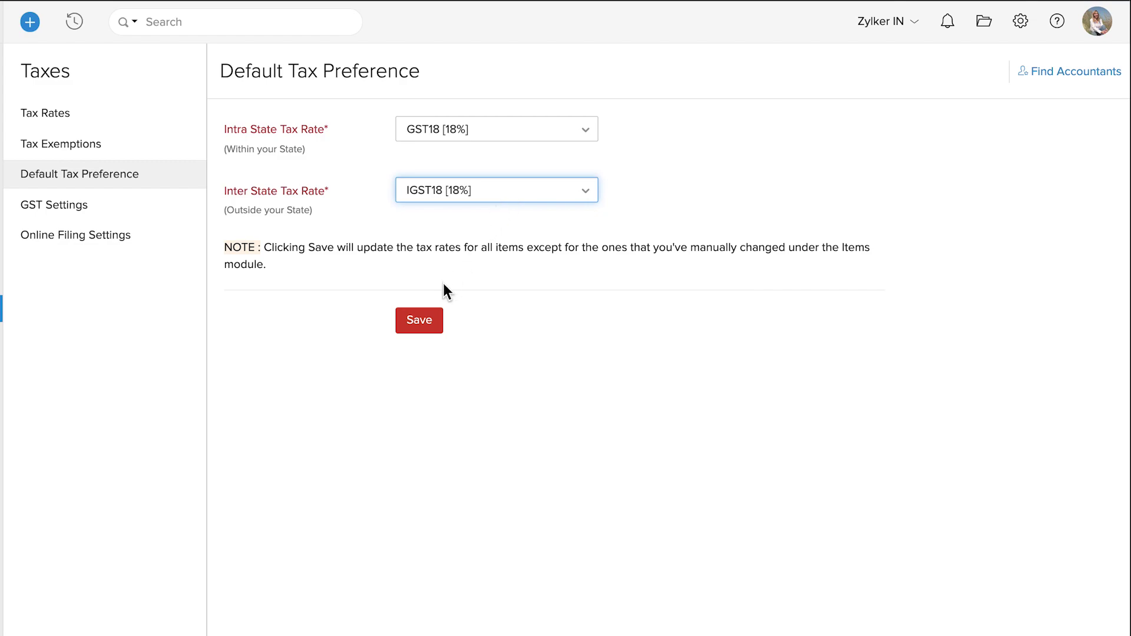
pyautogui.click(424, 320)
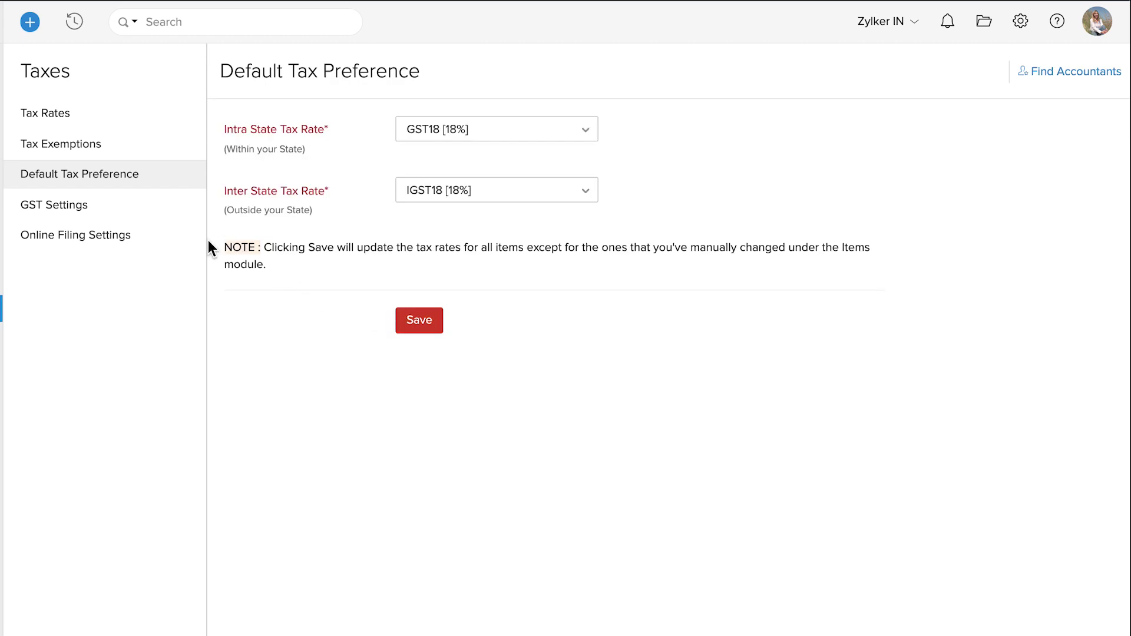
# Step: Review the GSTN username, reporting period options and first tax return month in the online filing settings
pyautogui.click(127, 240)
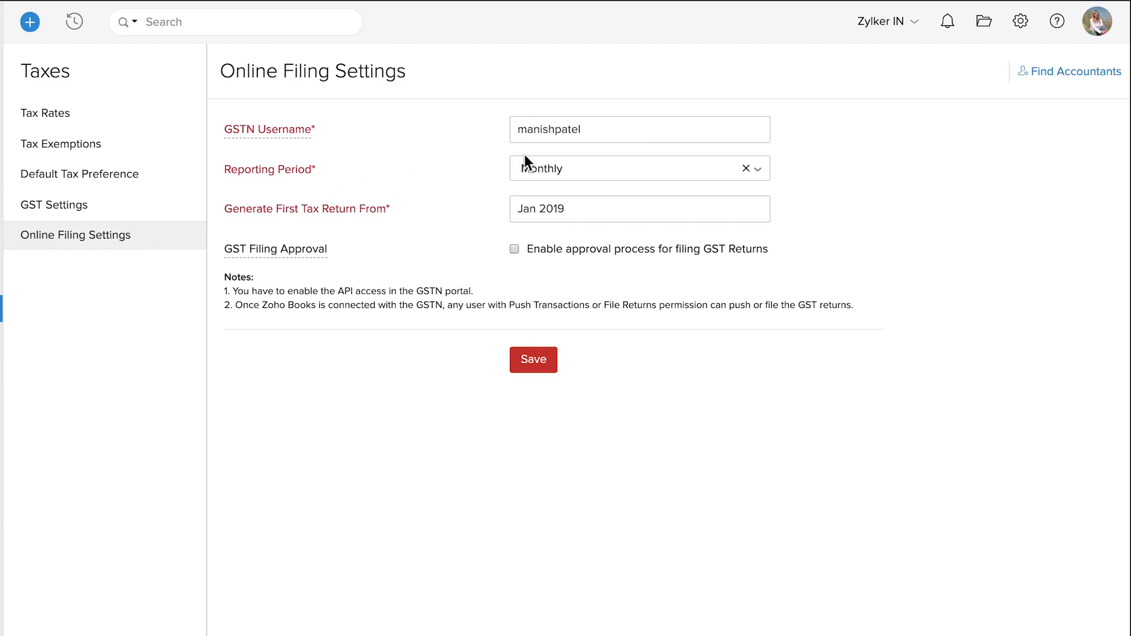
pyautogui.click(607, 132)
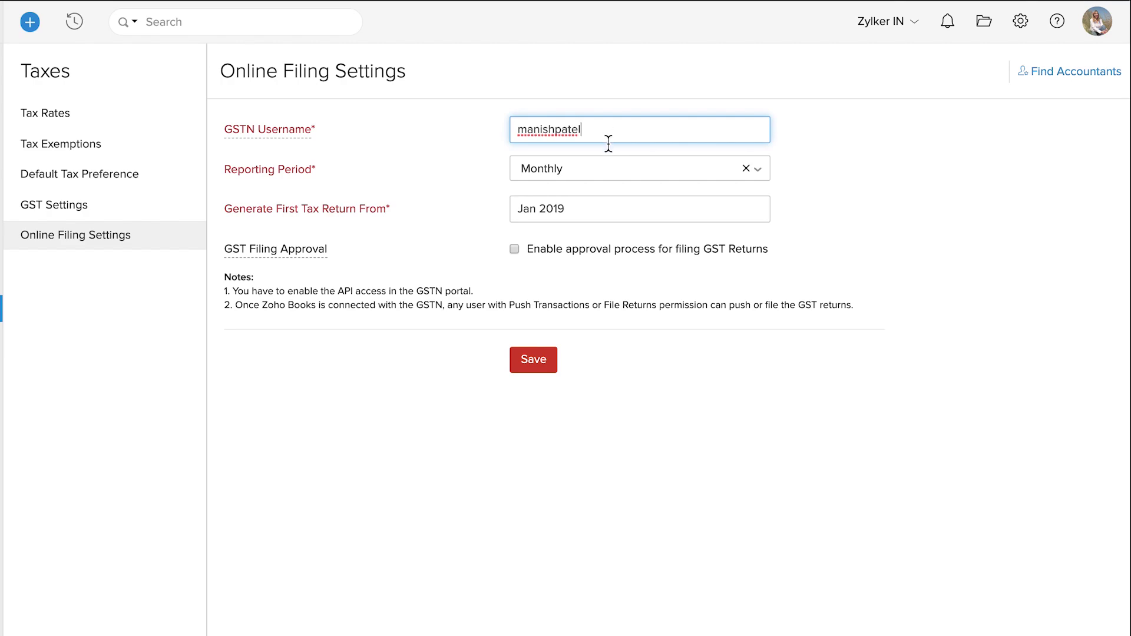
pyautogui.click(608, 171)
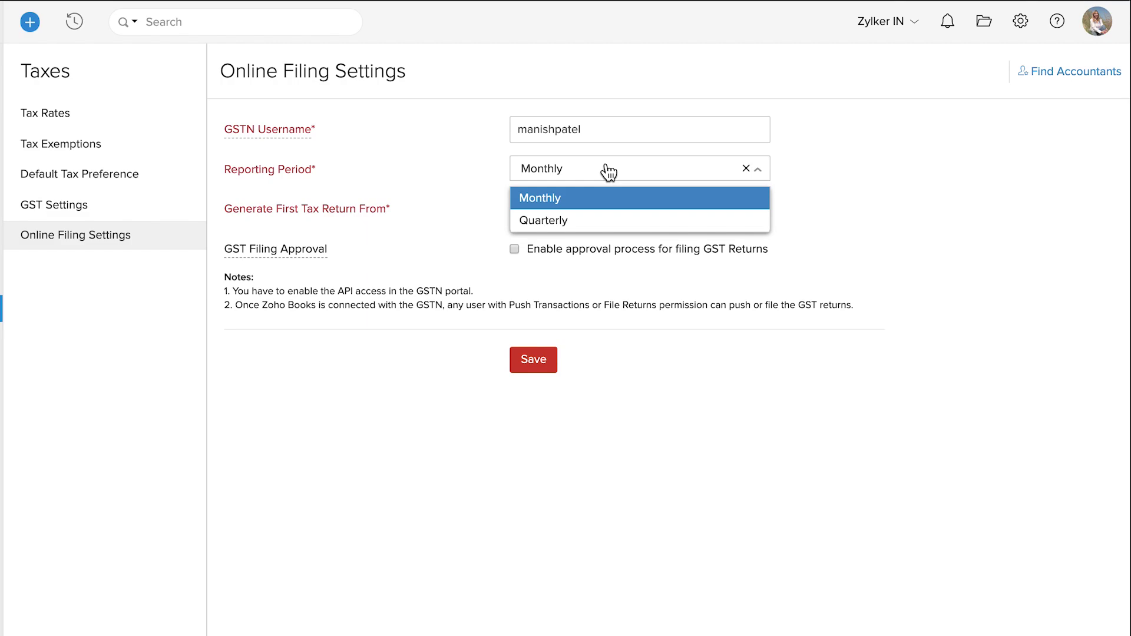
pyautogui.click(609, 171)
pyautogui.click(608, 211)
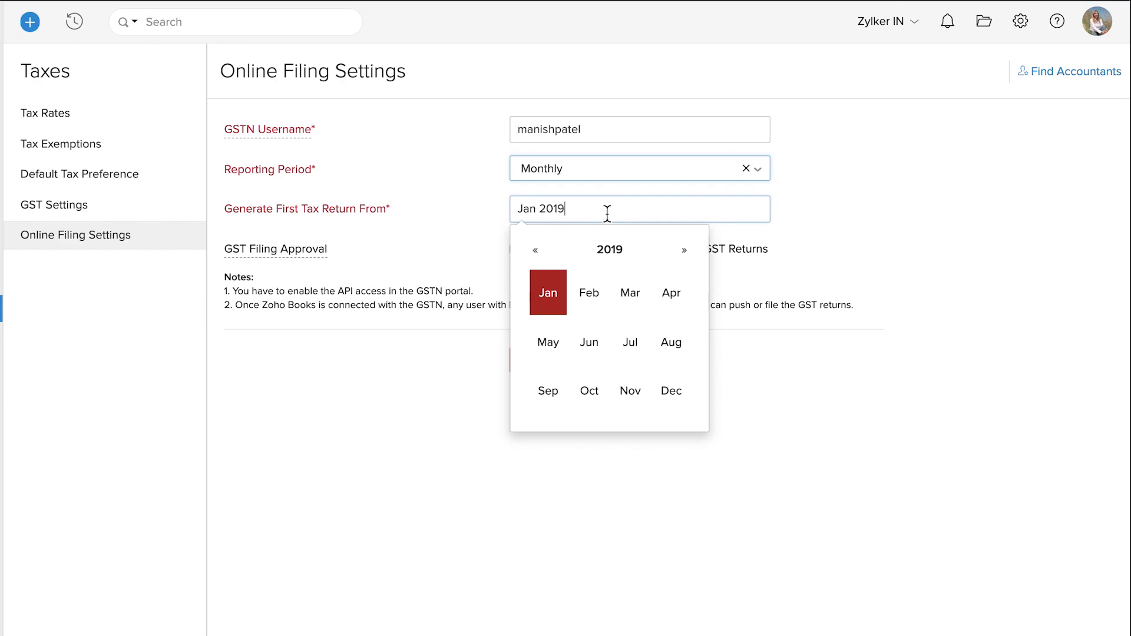
pyautogui.press('Escape')
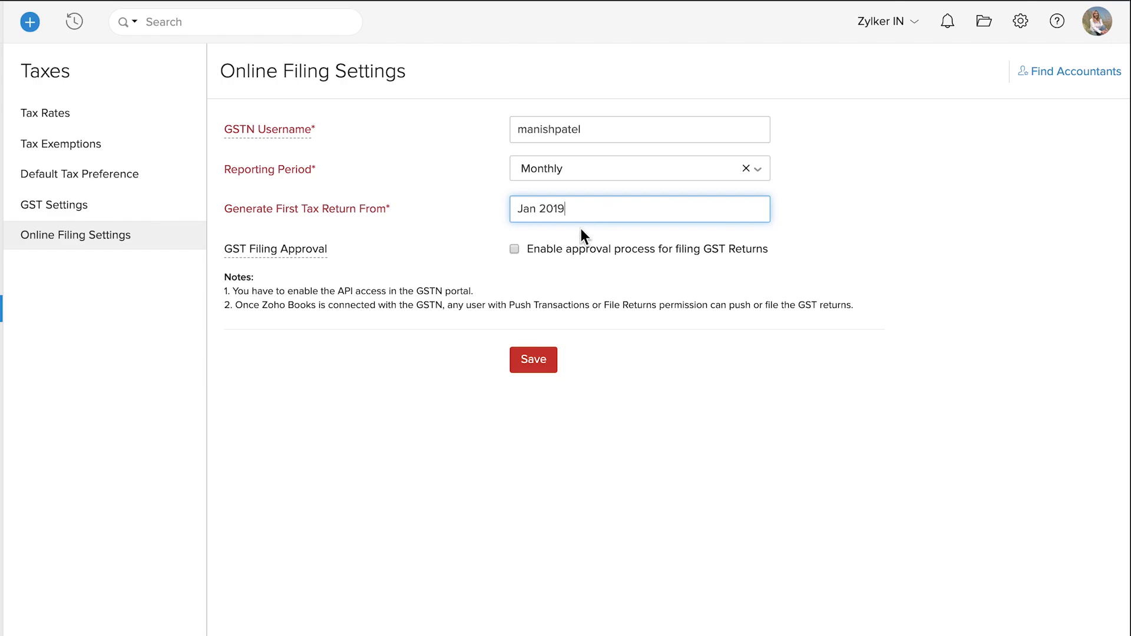
# Step: Enable the approval process for filing GST returns, choose the available user as approver and save the online filing settings
pyautogui.click(515, 249)
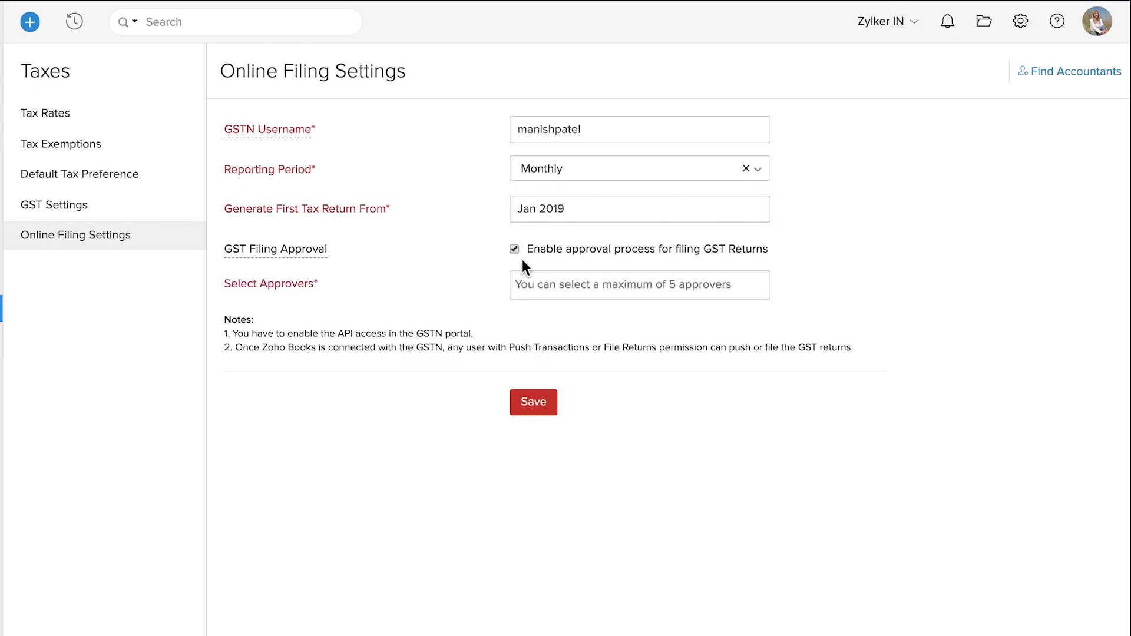
pyautogui.click(542, 288)
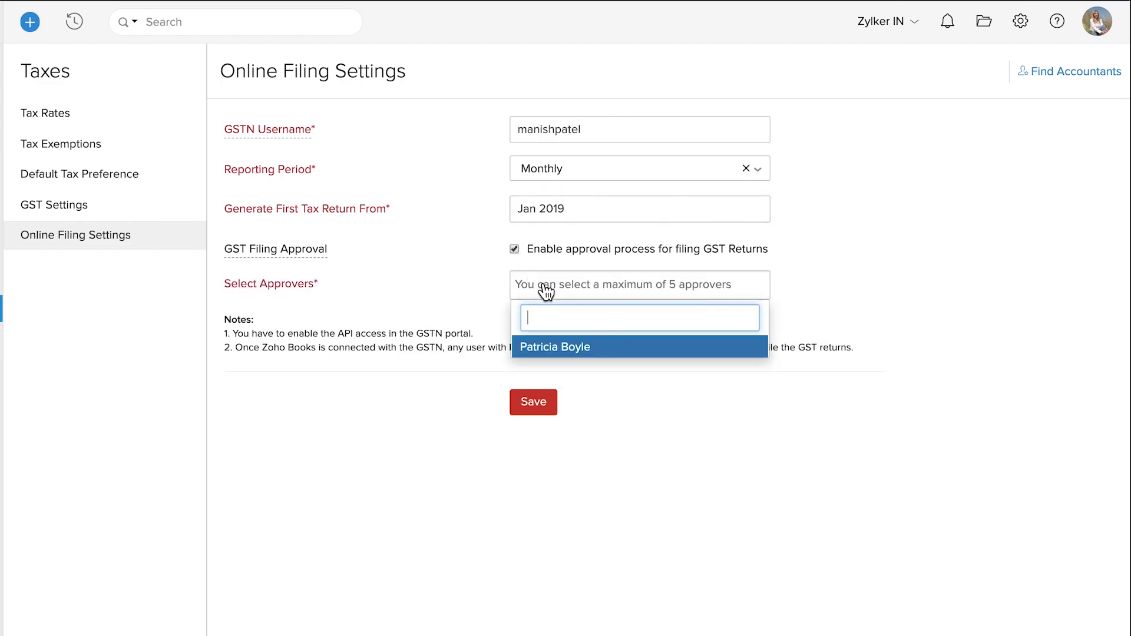
pyautogui.click(557, 343)
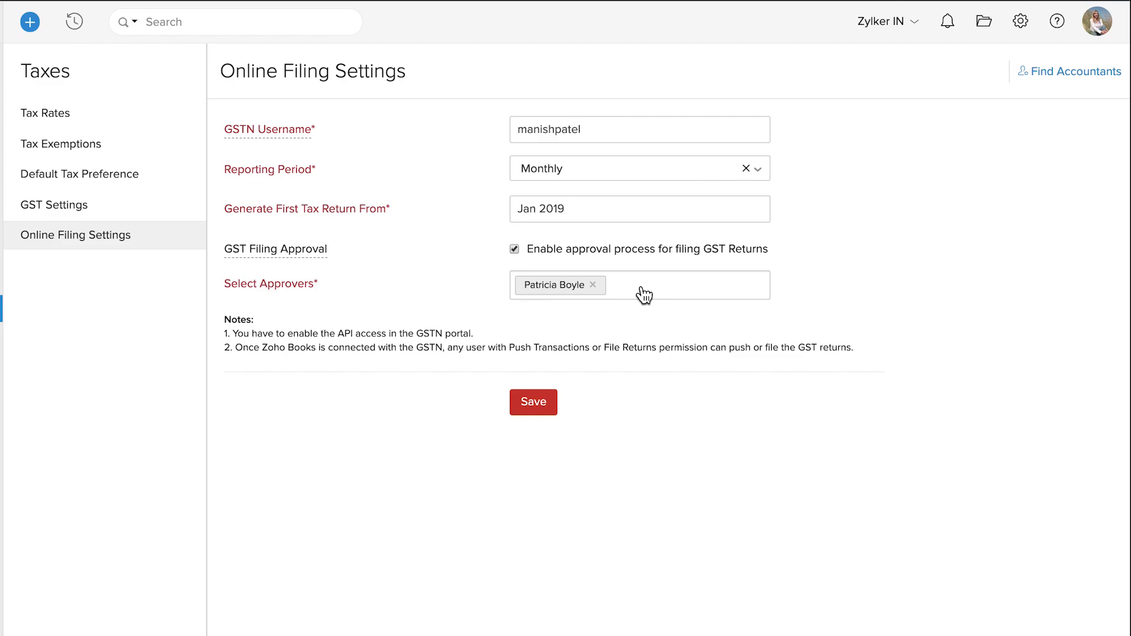
pyautogui.click(535, 404)
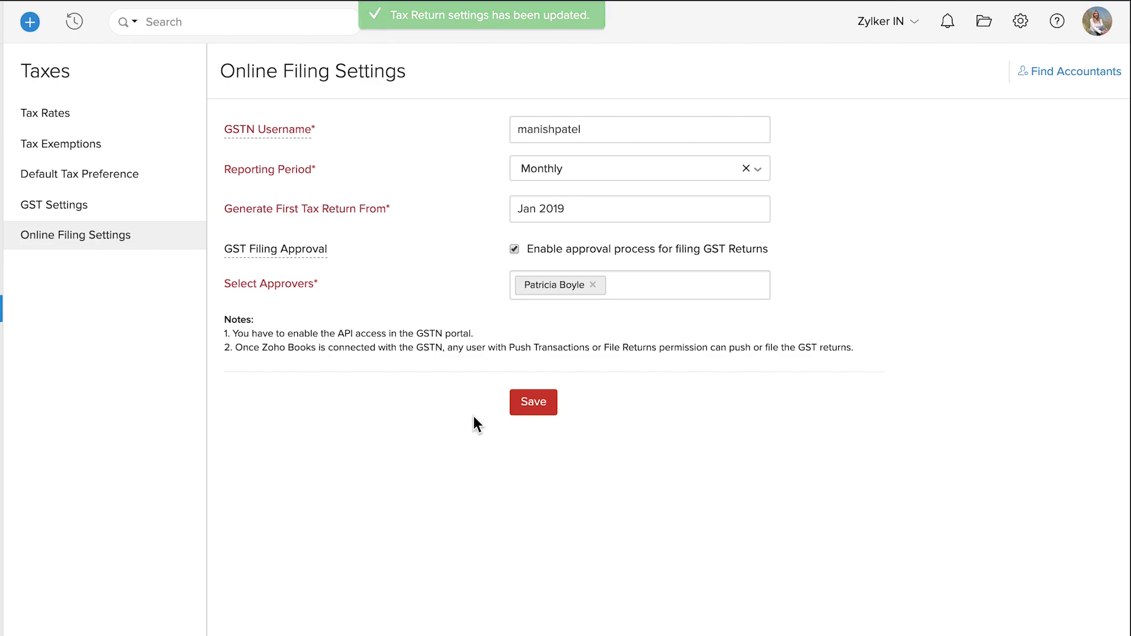
# Step: Open the tax rates list and look at the form for creating a new tax
pyautogui.click(56, 118)
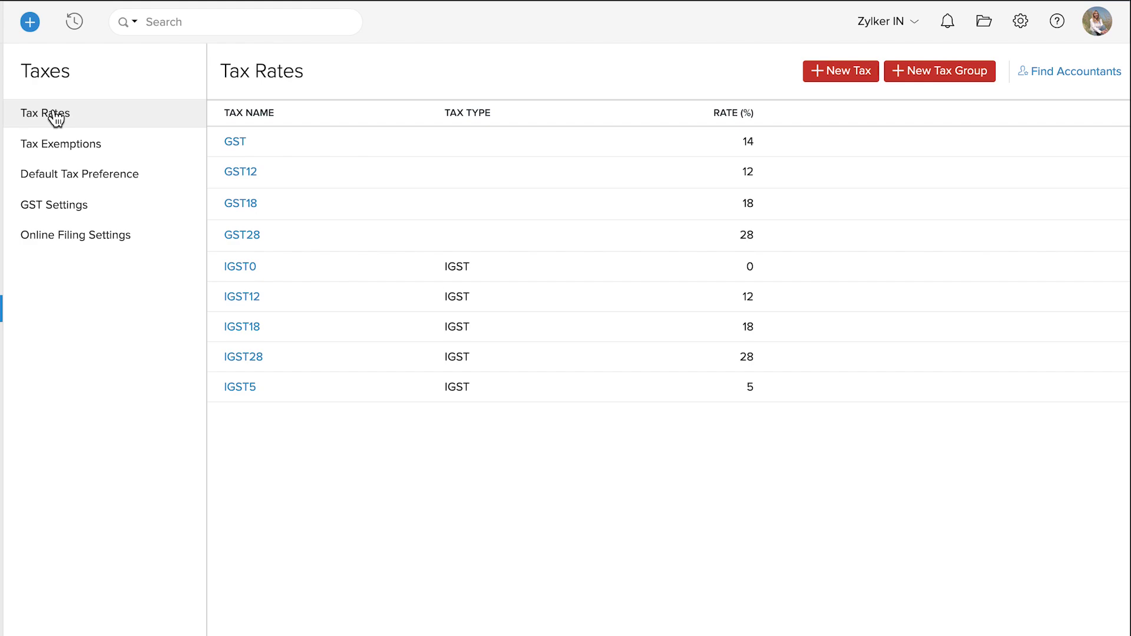
pyautogui.click(852, 85)
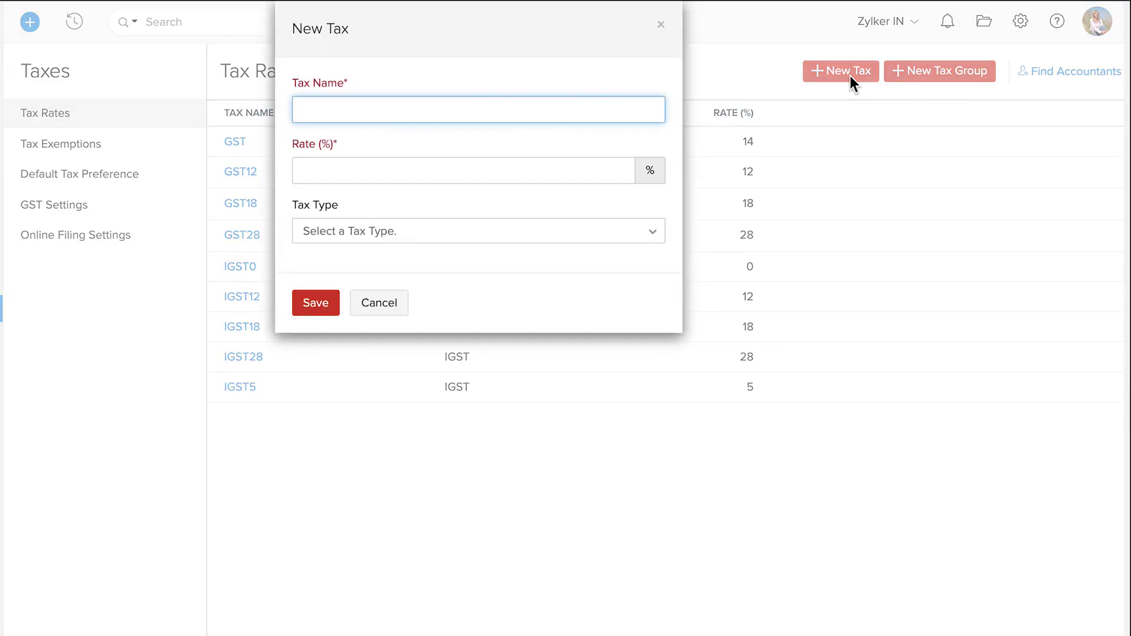
pyautogui.press('Escape')
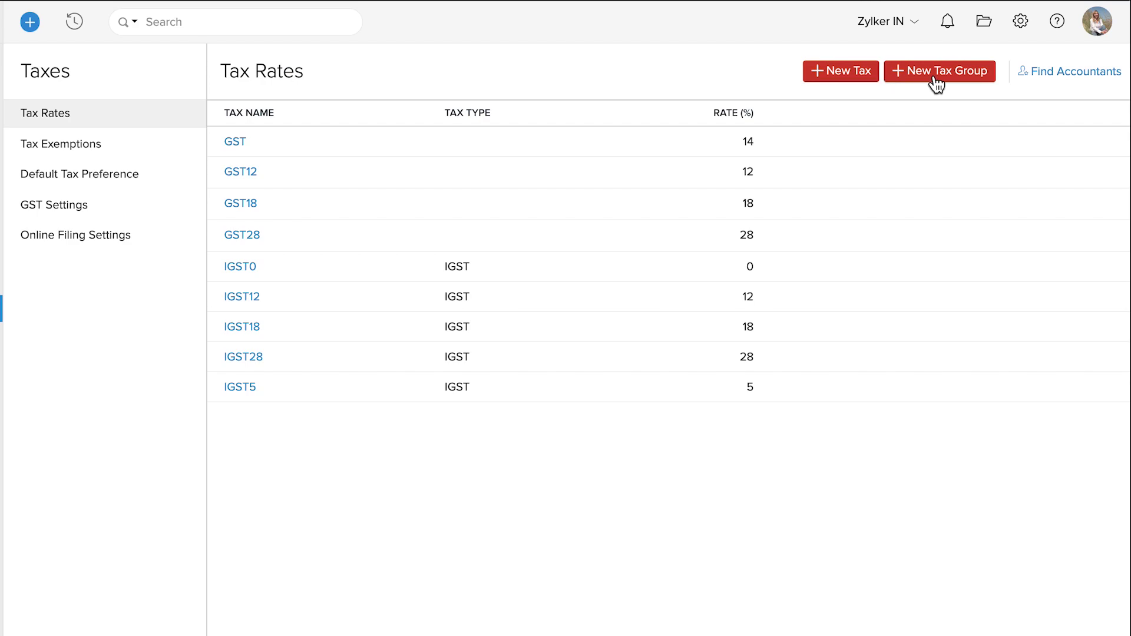
pyautogui.click(936, 83)
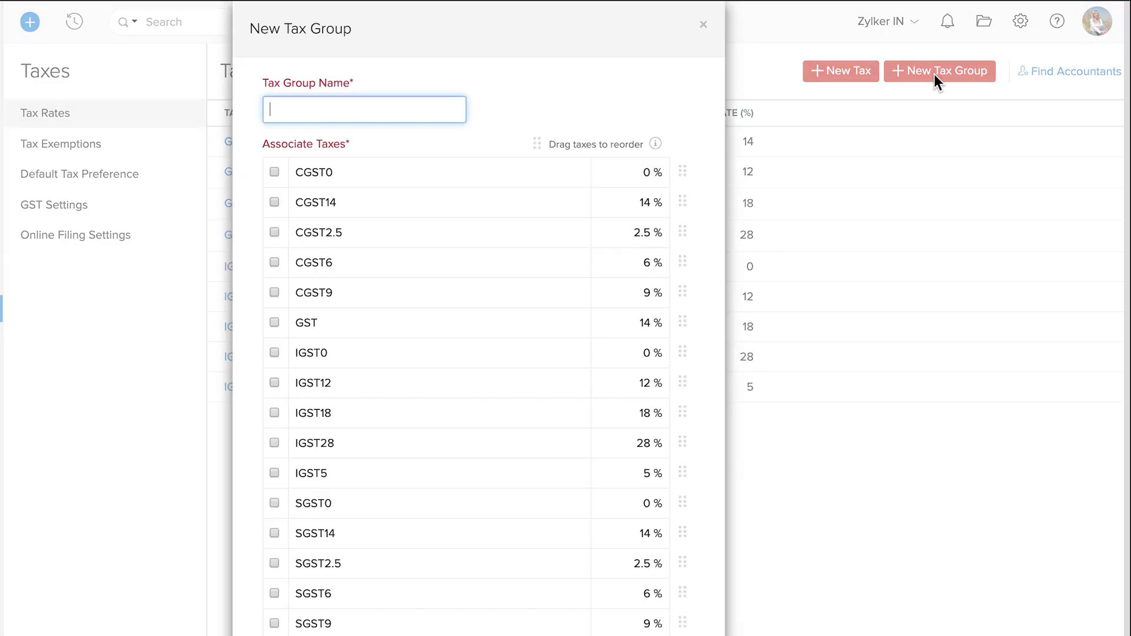
pyautogui.click(275, 291)
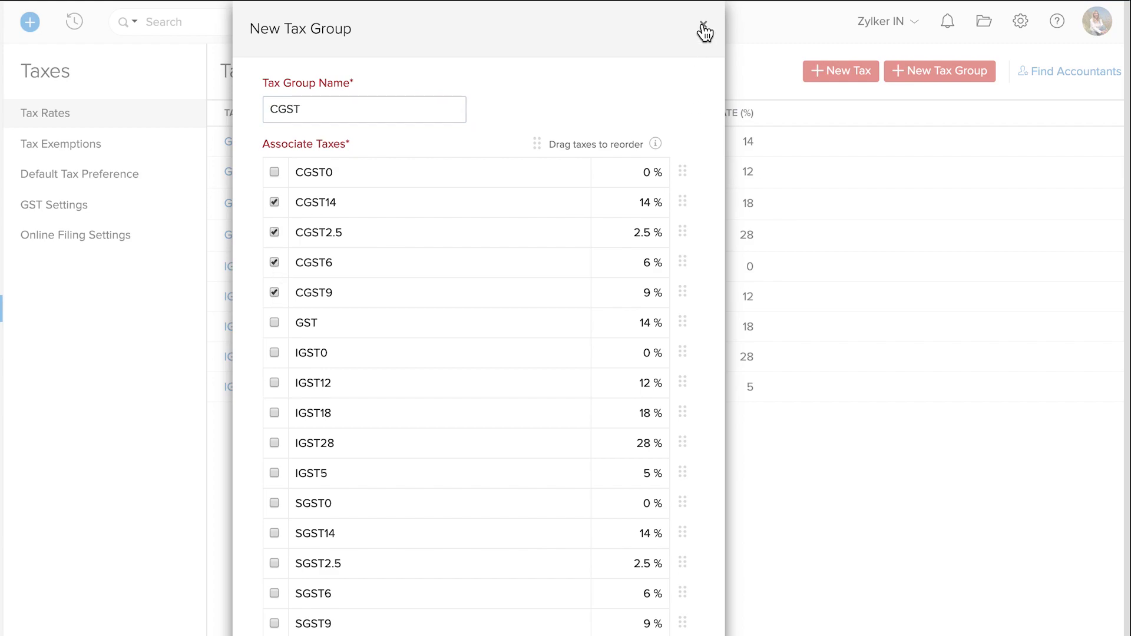
pyautogui.click(703, 28)
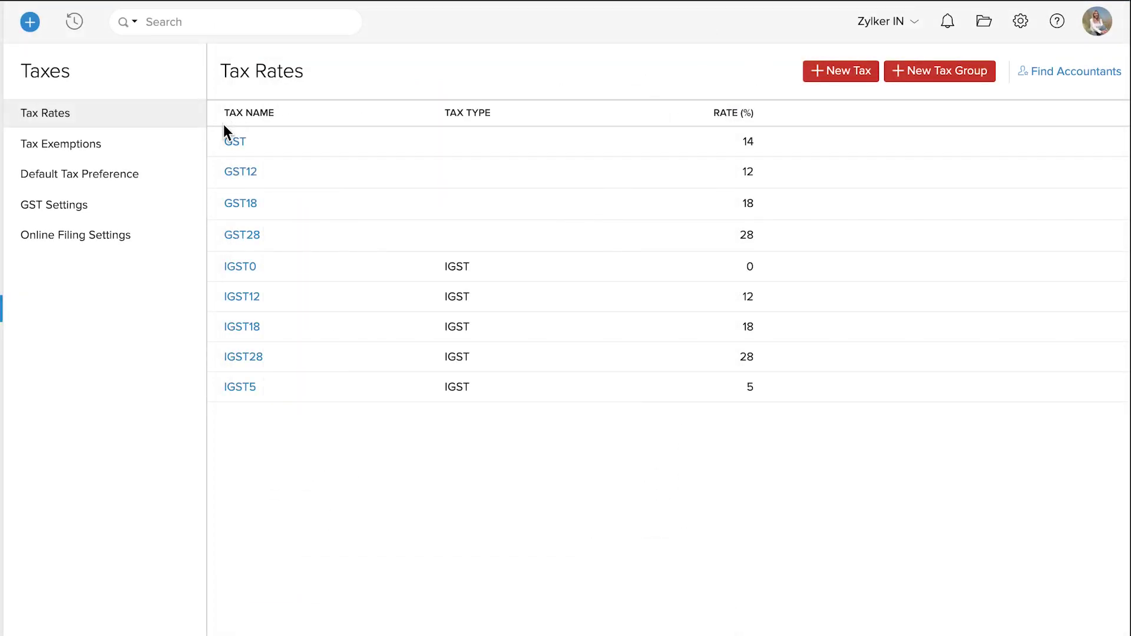
# Step: Add an Item tax exemption with the reason "Not applicable in GST" and the description "These items will not be applicable for GST"
pyautogui.click(91, 151)
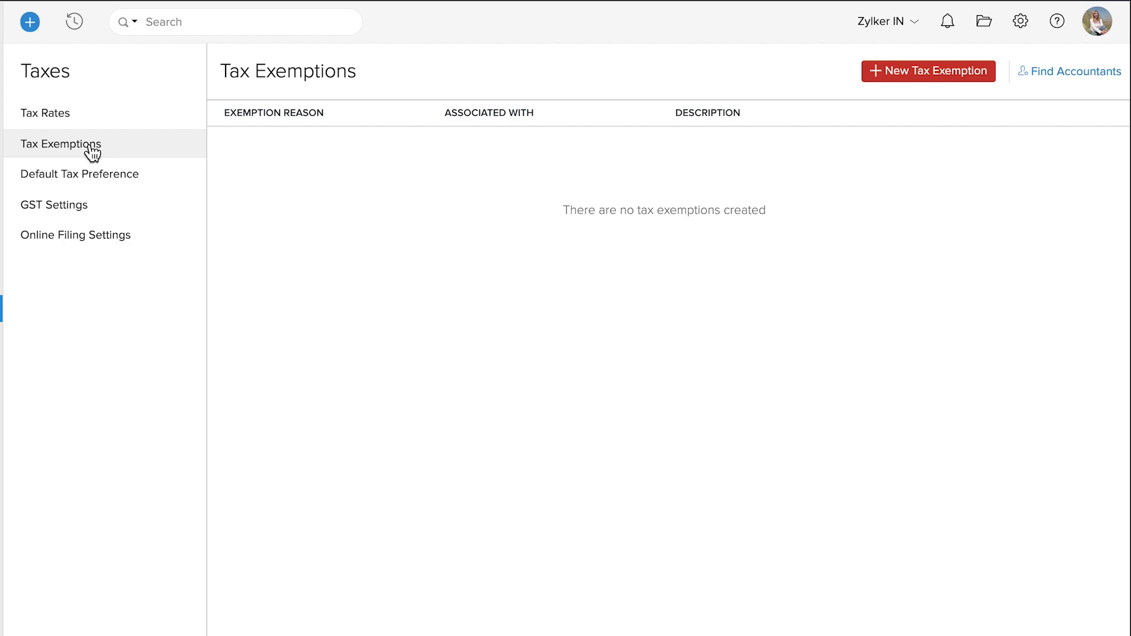
pyautogui.click(892, 73)
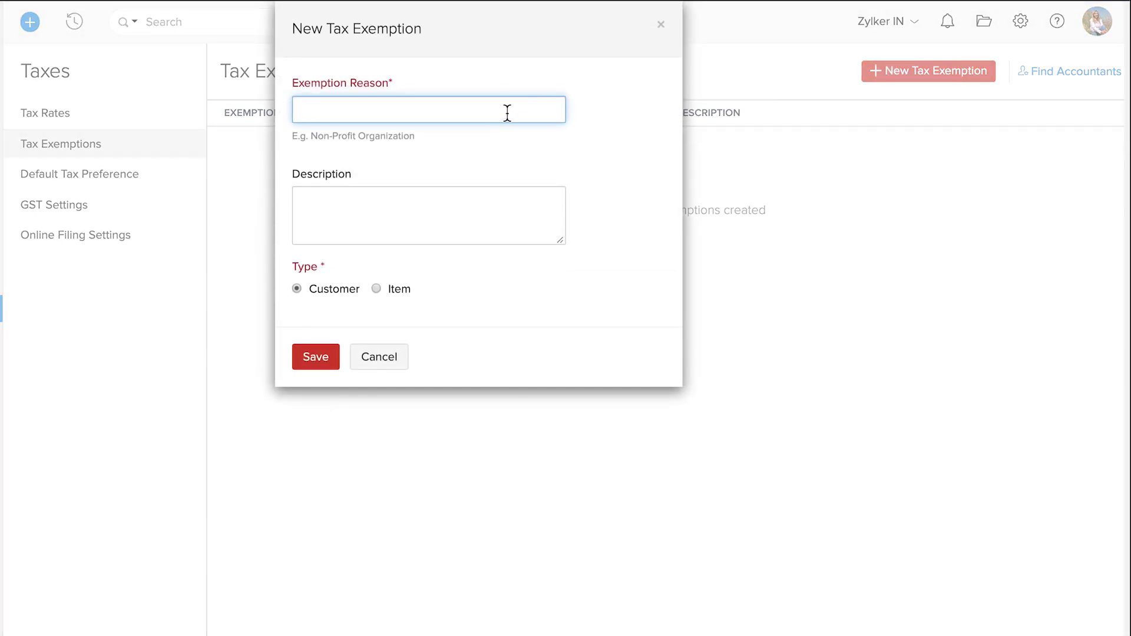
pyautogui.write('Not applicable in GST')
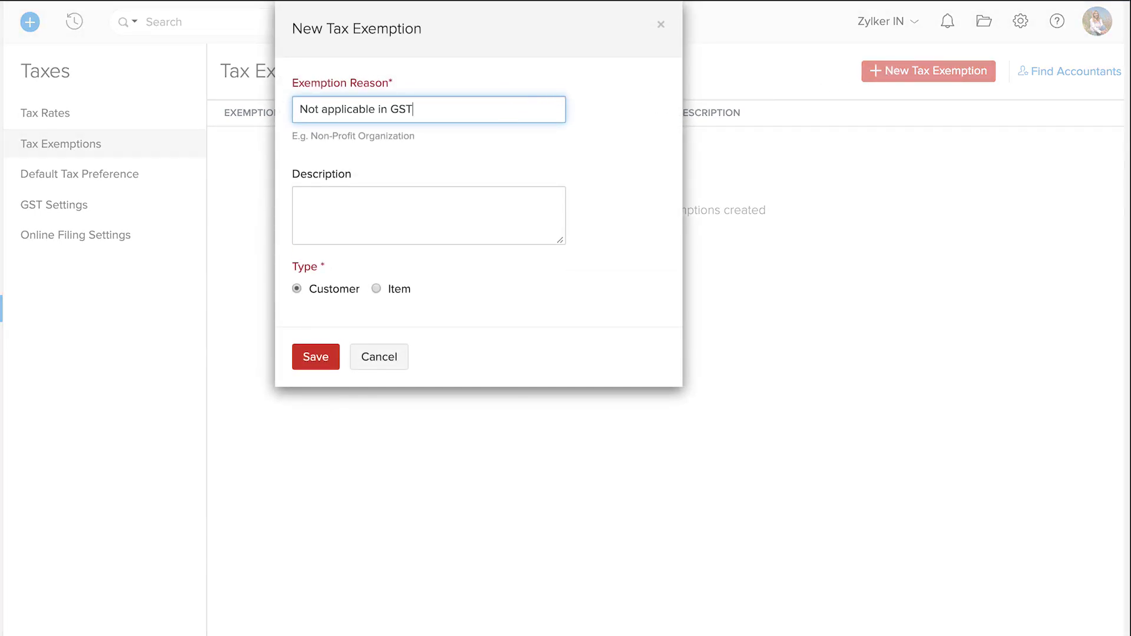
pyautogui.click(419, 203)
pyautogui.write('These items will not be applicable for GST')
pyautogui.click(376, 289)
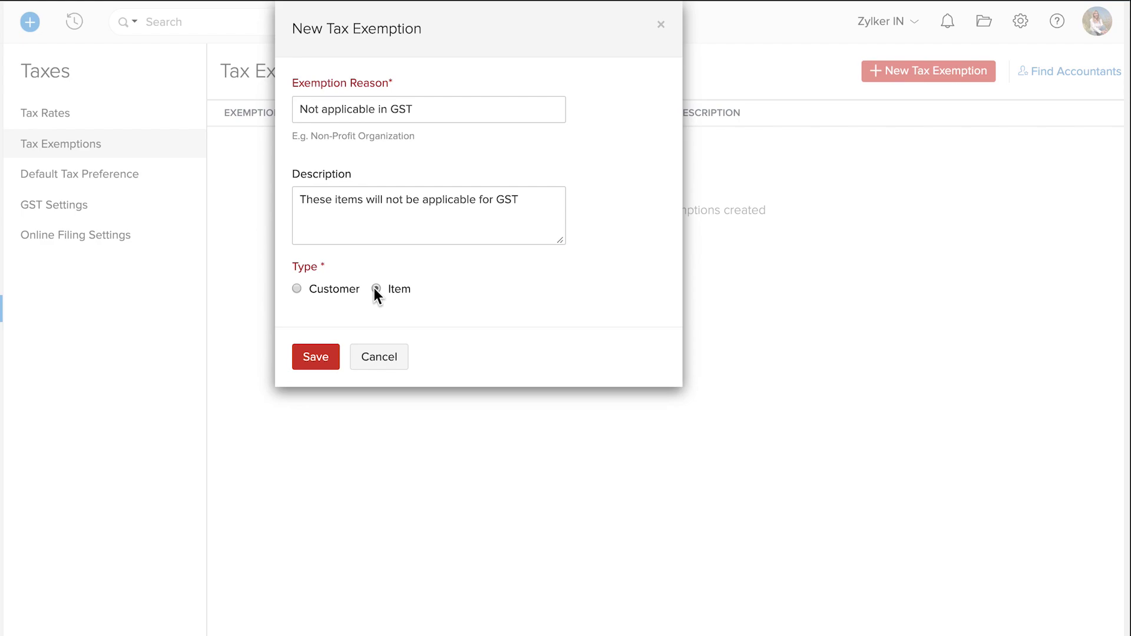
pyautogui.click(321, 355)
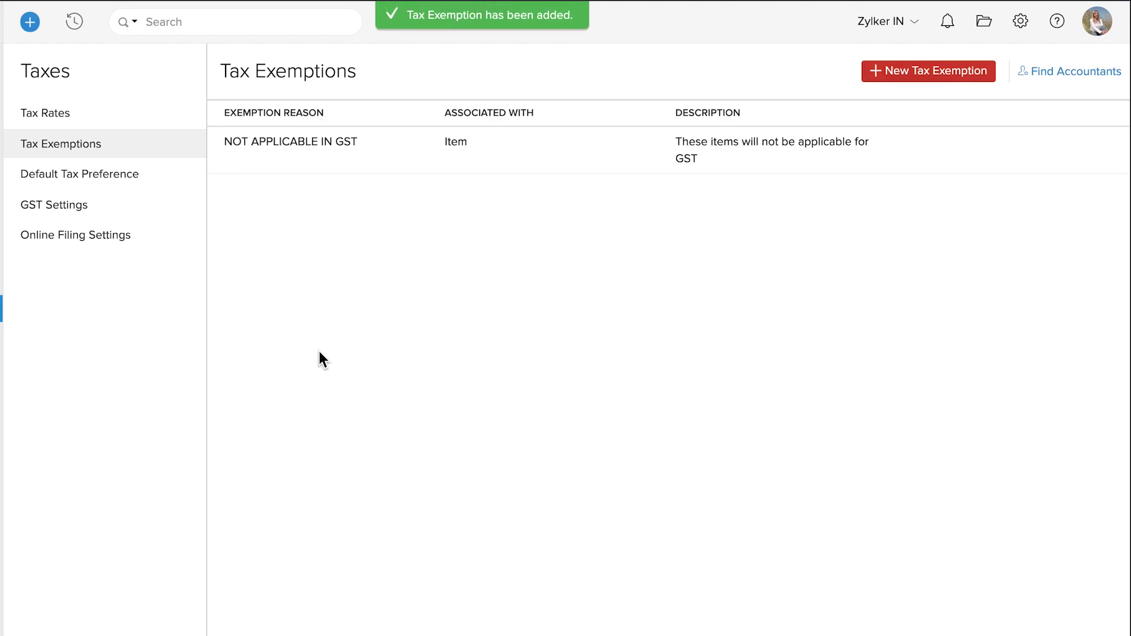
pyautogui.moveTo(854, 162)
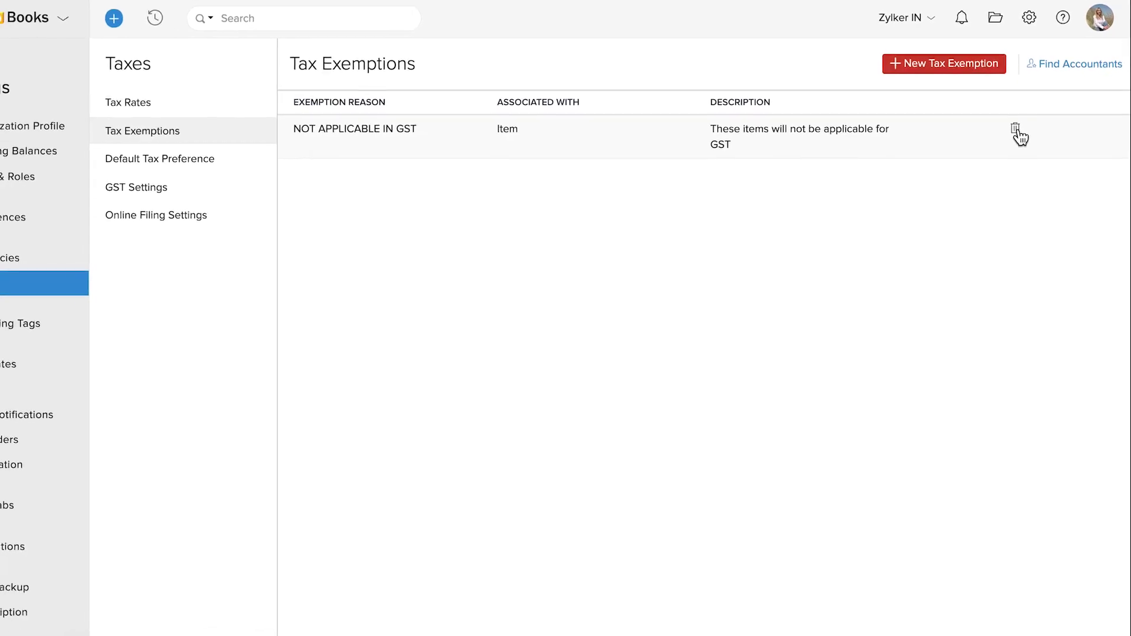
pyautogui.click(1015, 129)
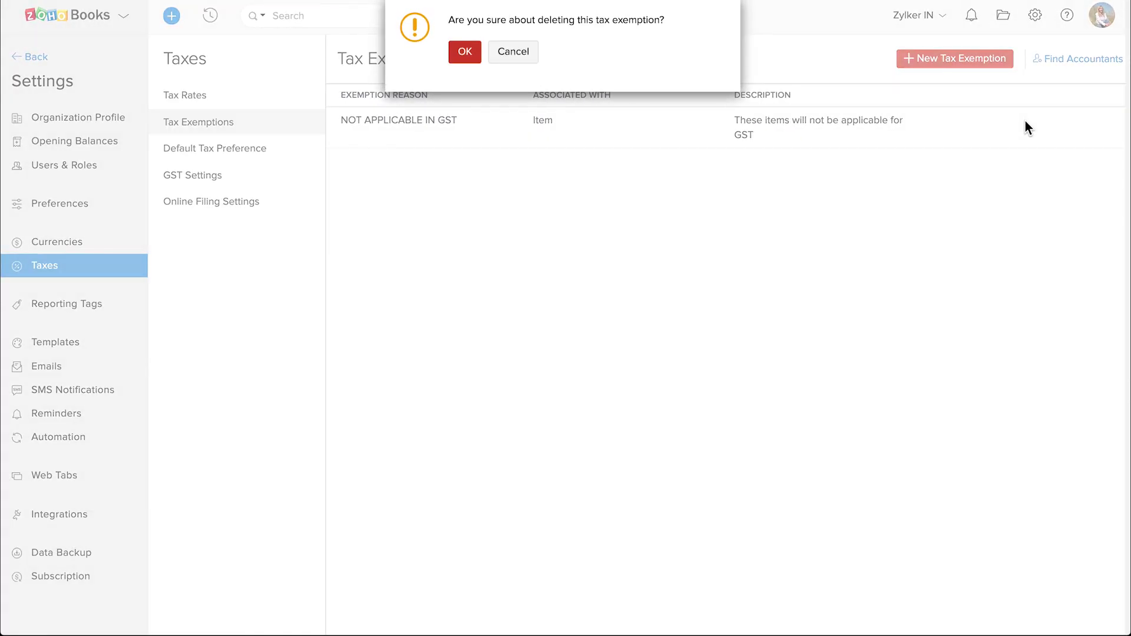
pyautogui.press('Escape')
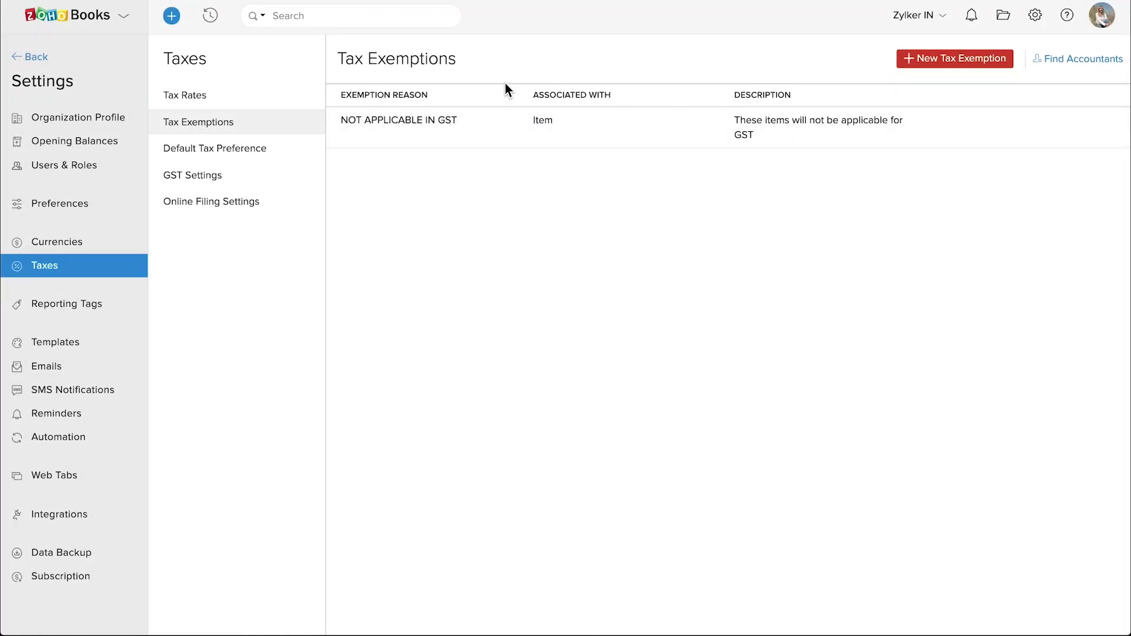